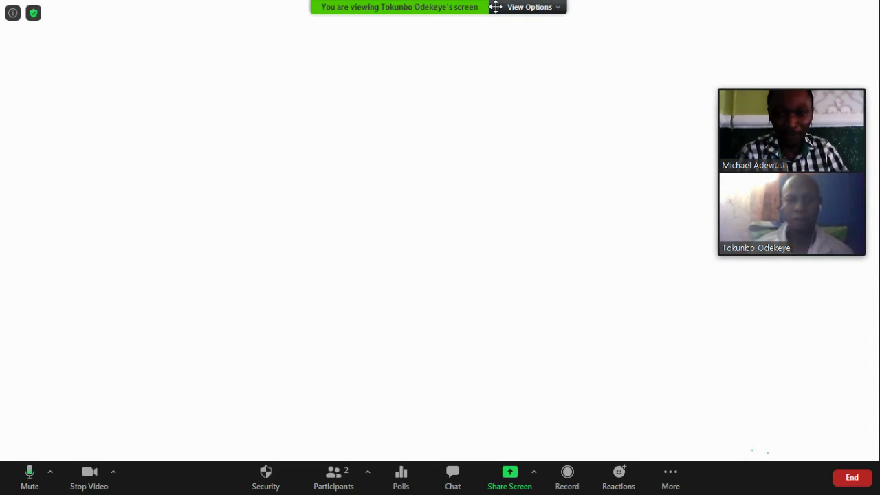
Step: Stop the participant's screen sharing and view the screens and windows available to share
left_click(560, 8)
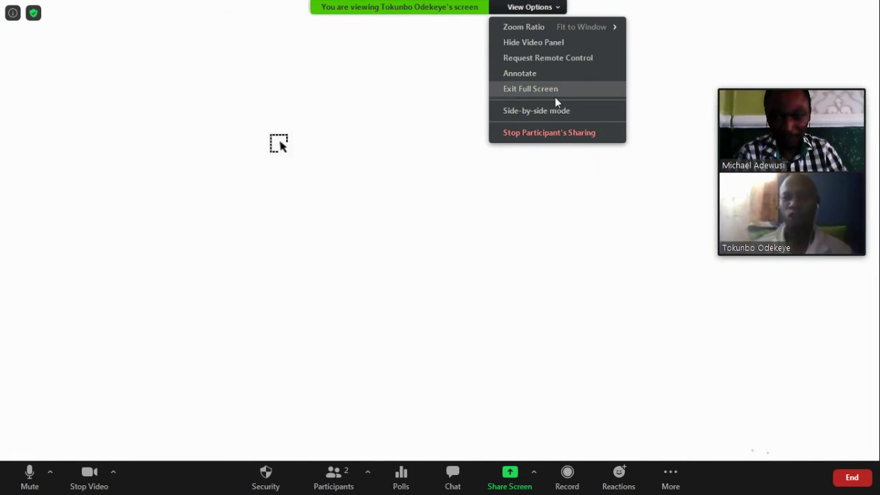
left_click(547, 132)
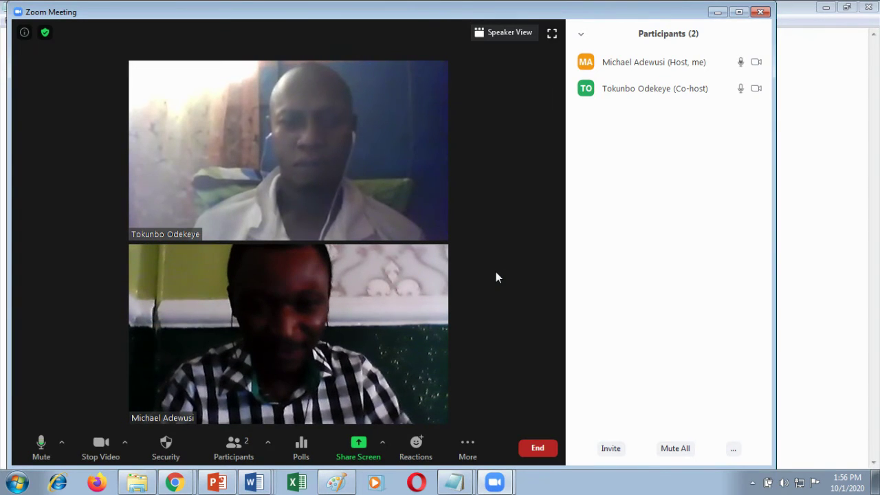
left_click(362, 454)
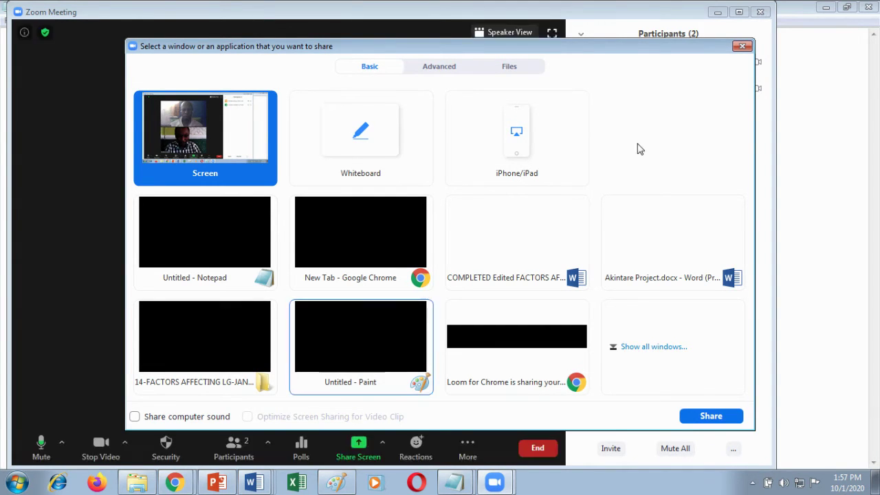
left_click(742, 47)
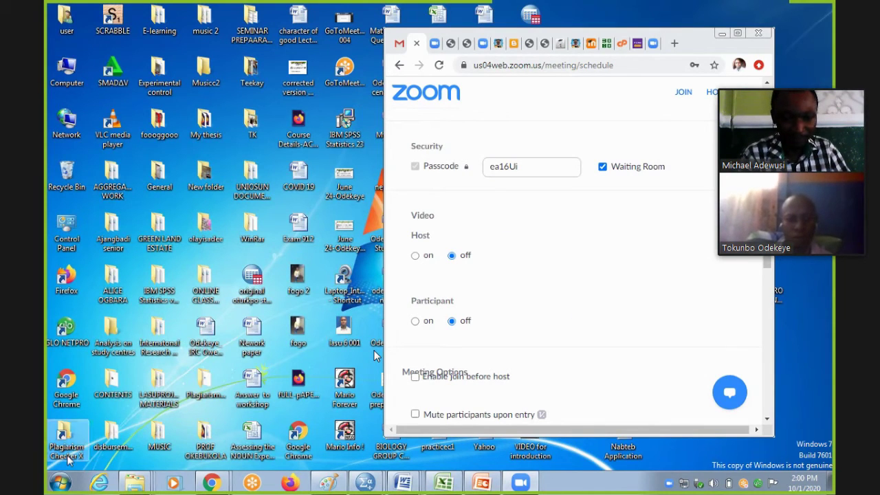
Step: Start Microsoft Office PowerPoint 2007 with a blank presentation and enlarge its window to fill the screen
left_click(60, 485)
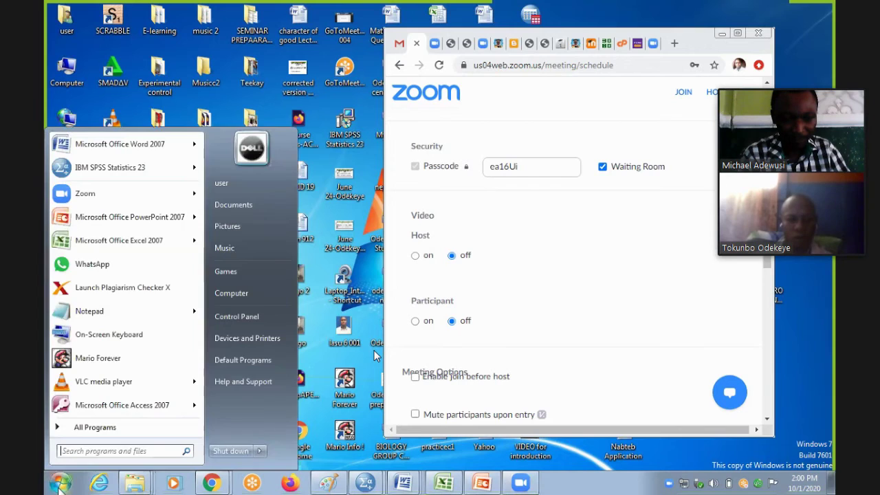
left_click(128, 225)
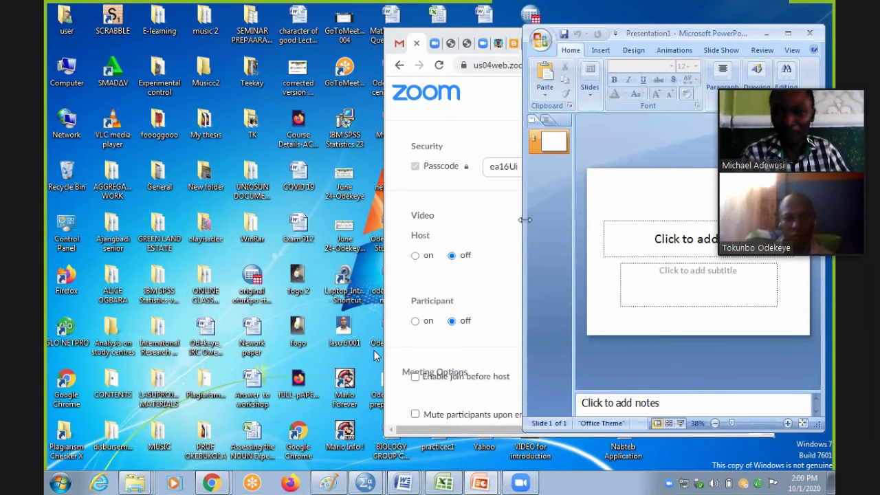
left_click_drag(528, 222, 58, 206)
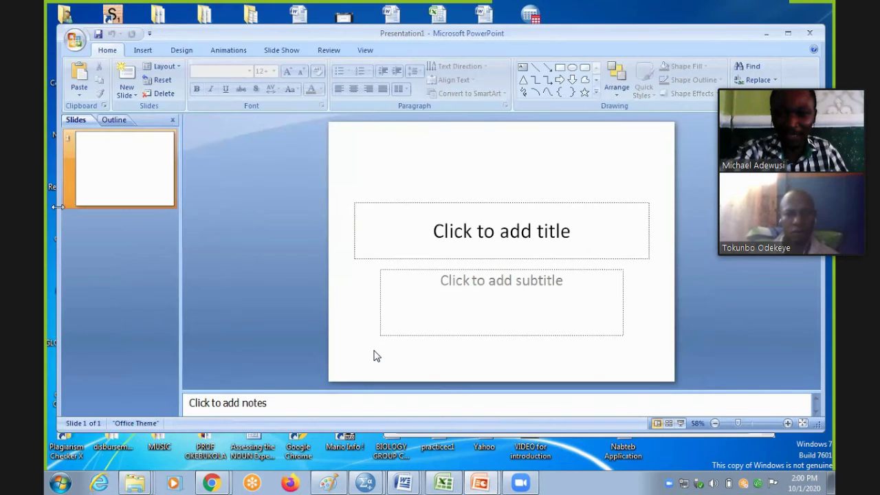
left_click(788, 34)
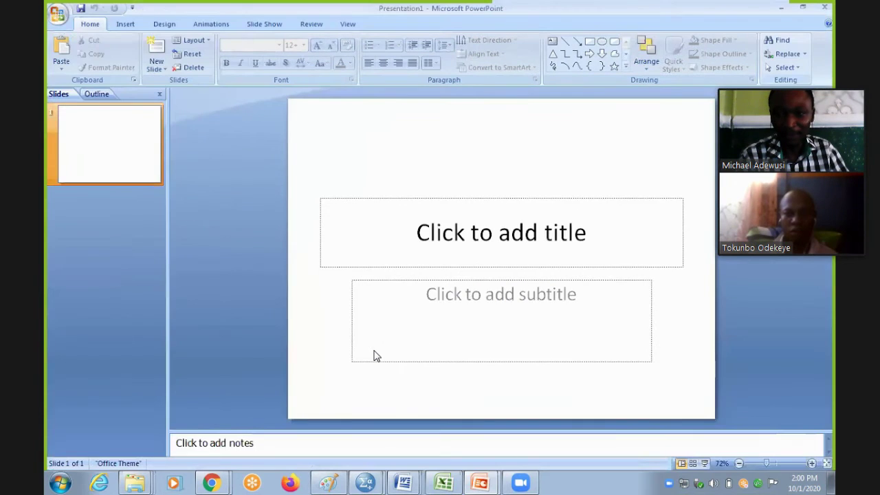
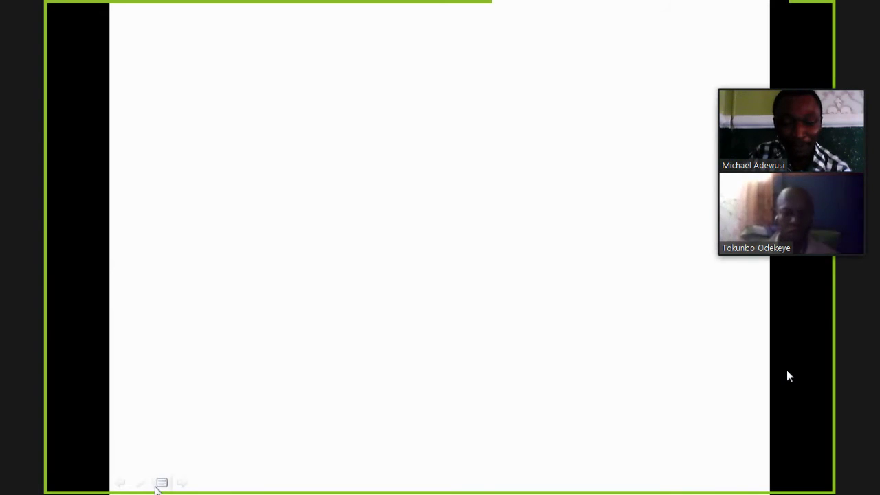
Step: Switch from the slide show to the Chrome window showing the article on improving network intrusion detection system performance
key("super")
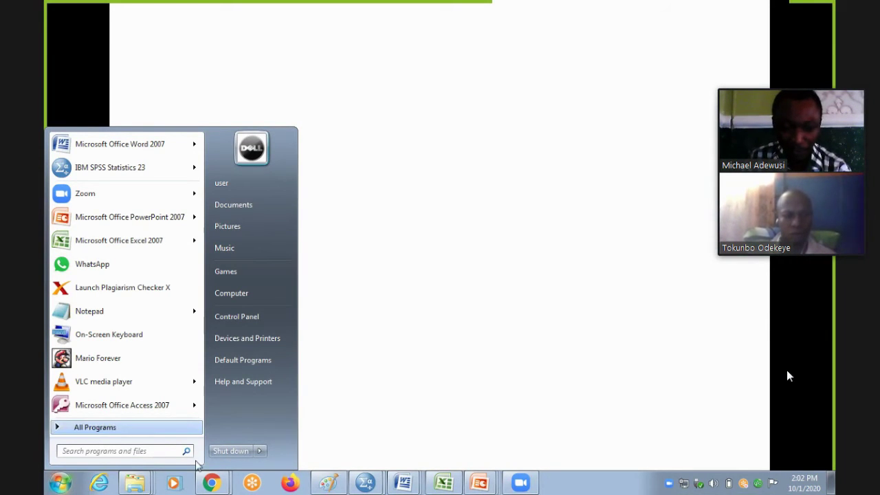
left_click(210, 484)
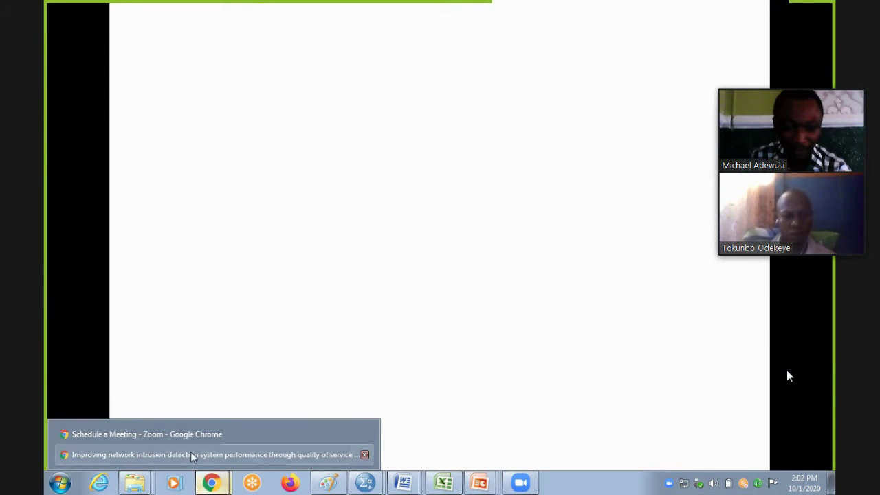
left_click(192, 454)
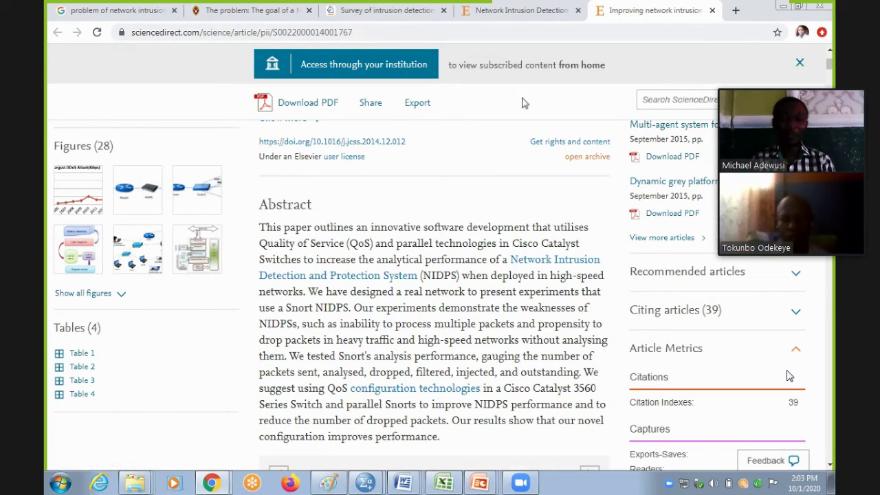
left_click(367, 80)
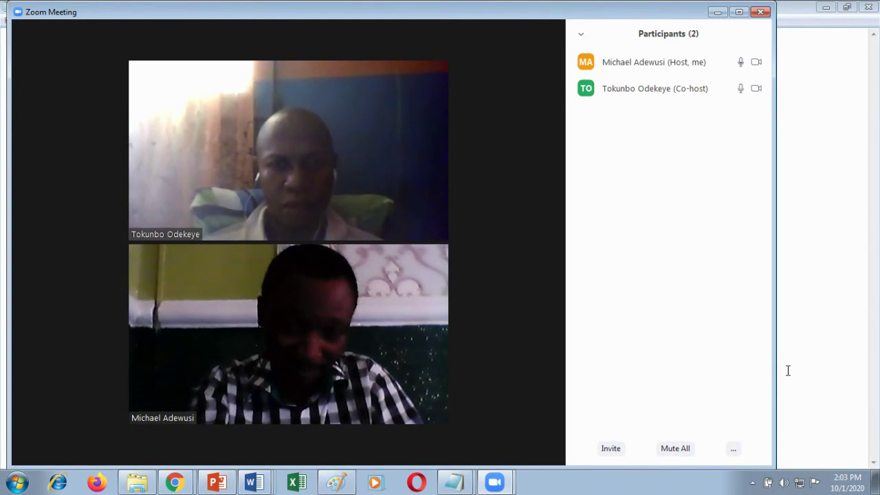
Step: Review the meeting's basic screen-sharing sources, then dismiss the selection without sharing anything
mouse_move(473, 302)
mouse_move(444, 326)
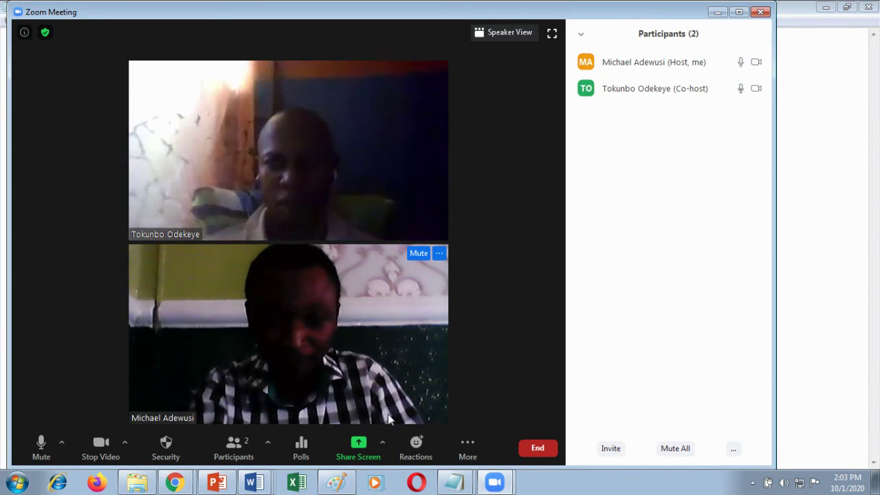
left_click(361, 443)
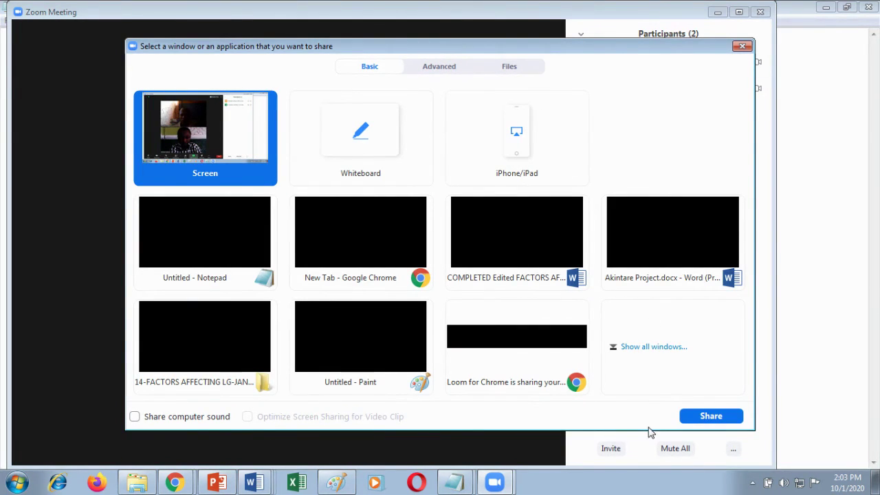
left_click(742, 46)
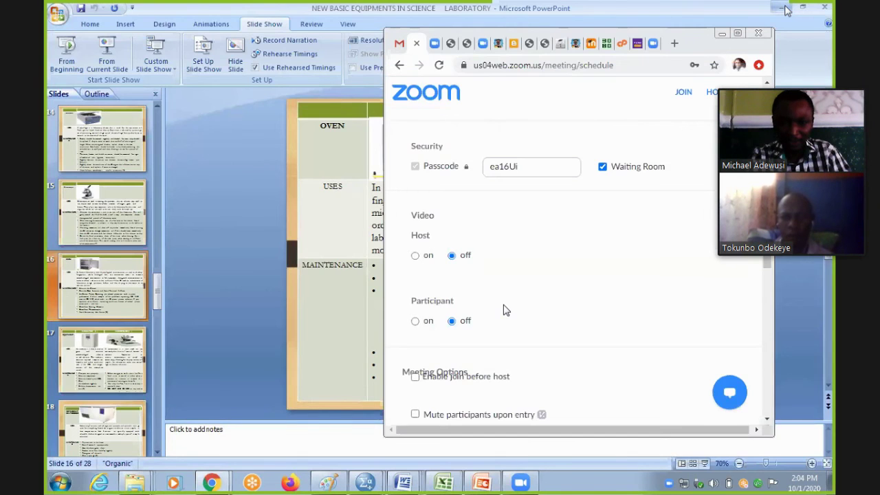
Step: Minimize the PowerPoint window and place a single-speaker video panel below the header of the meeting scheduling page
left_click(786, 8)
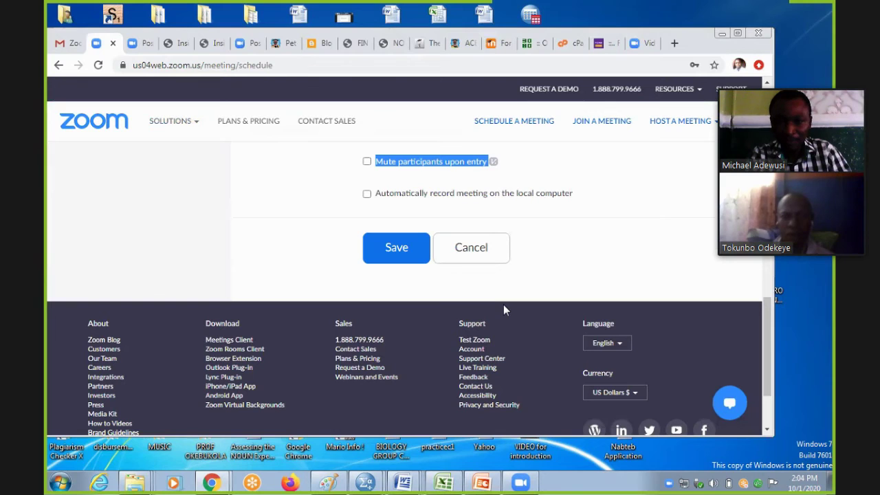
mouse_move(731, 85)
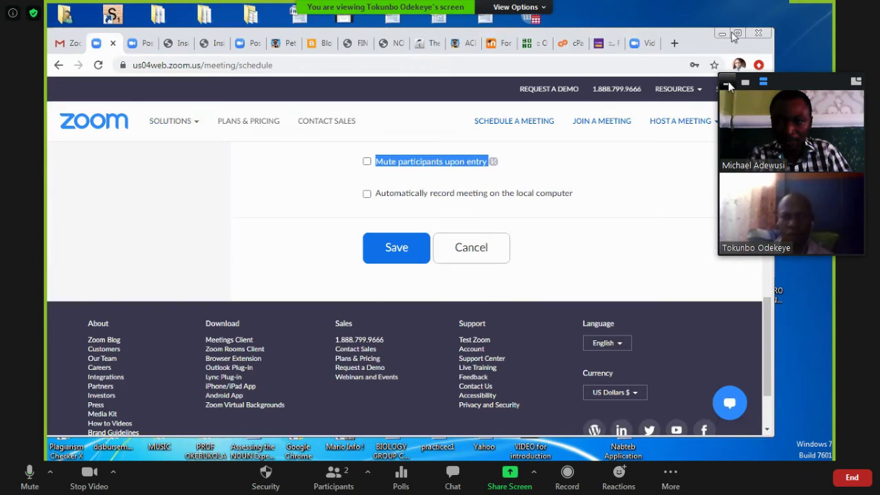
left_click(745, 83)
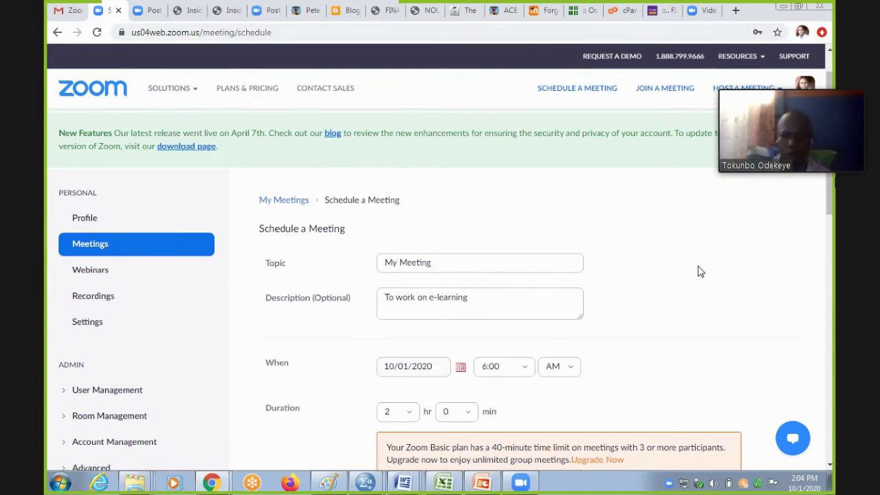
mouse_move(805, 79)
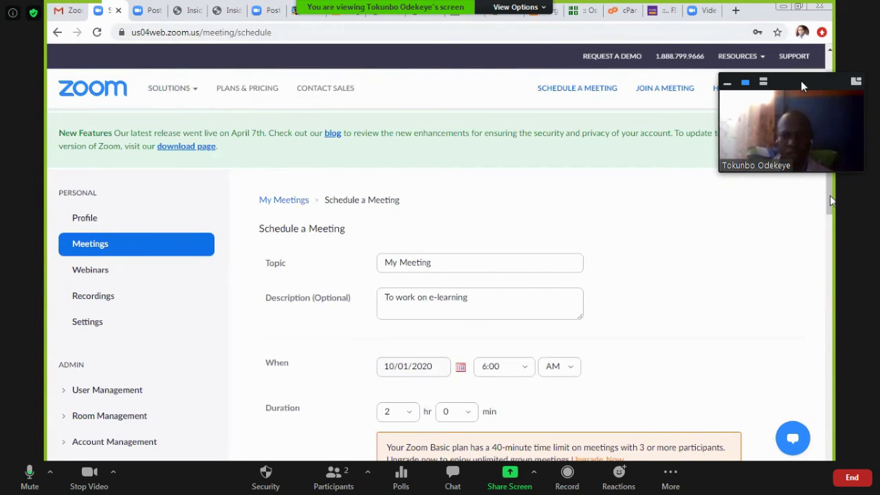
left_click_drag(801, 80, 810, 168)
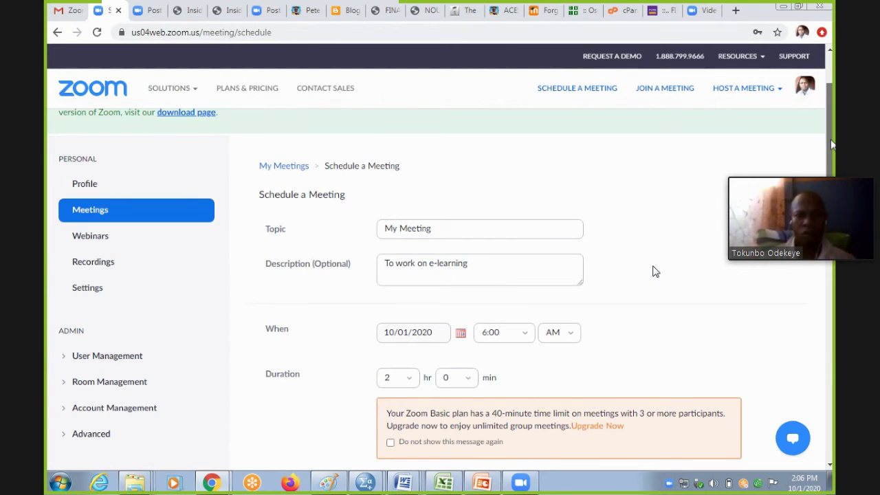
Step: Replace the topic of the meeting being scheduled with "ACE 122"
scroll(830, 145, "up", 1)
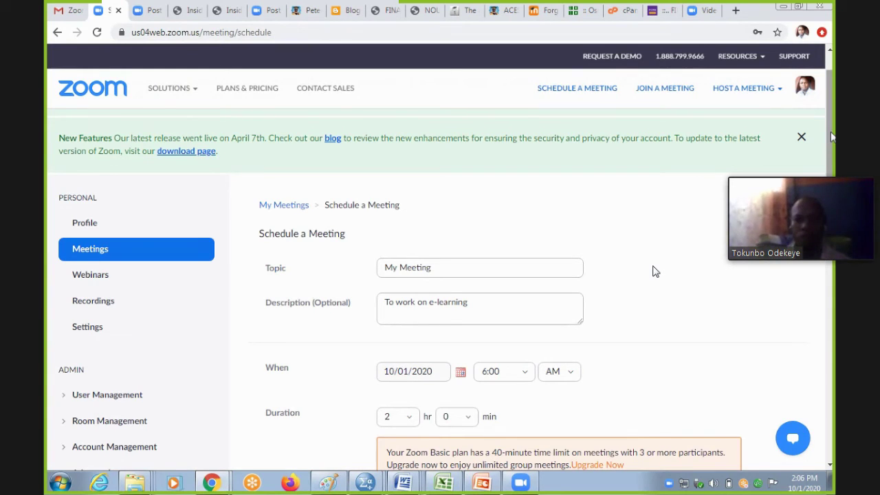
scroll(832, 136, "up", 1)
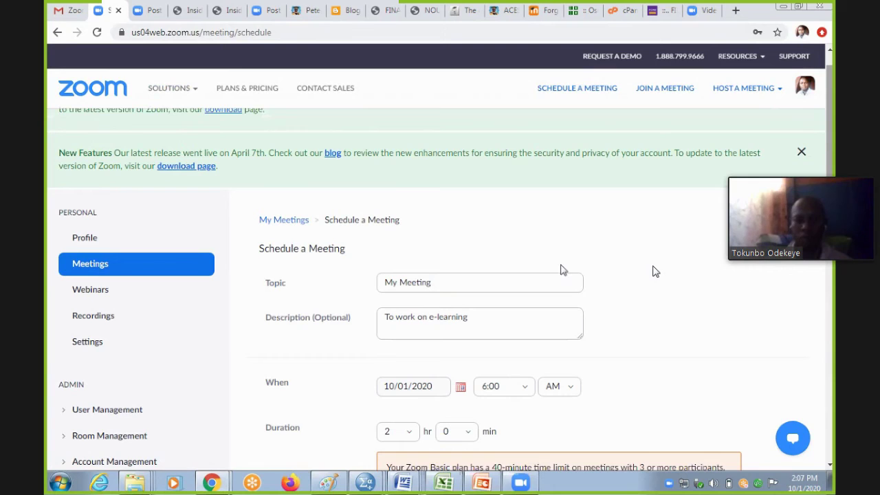
left_click(441, 286)
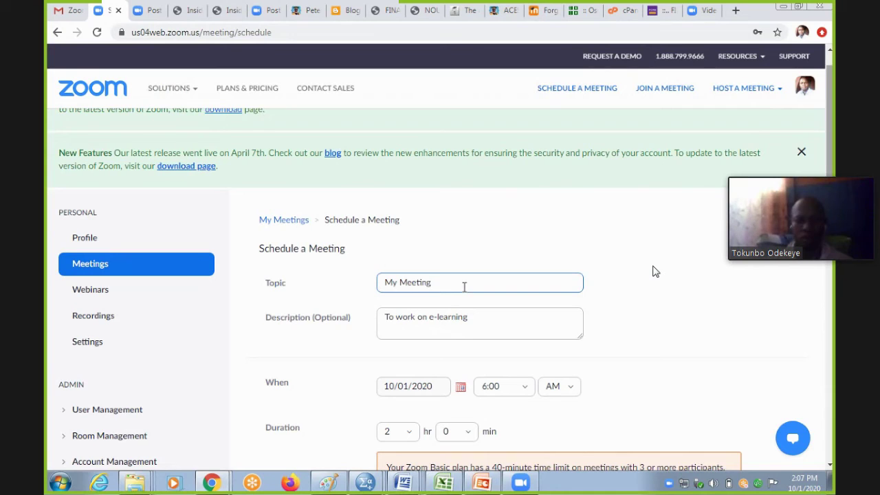
key("ctrl+a")
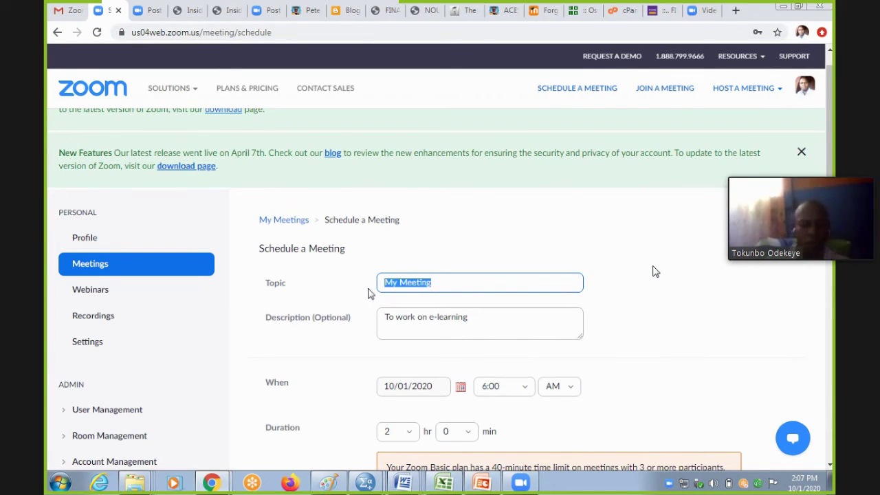
type("ACE")
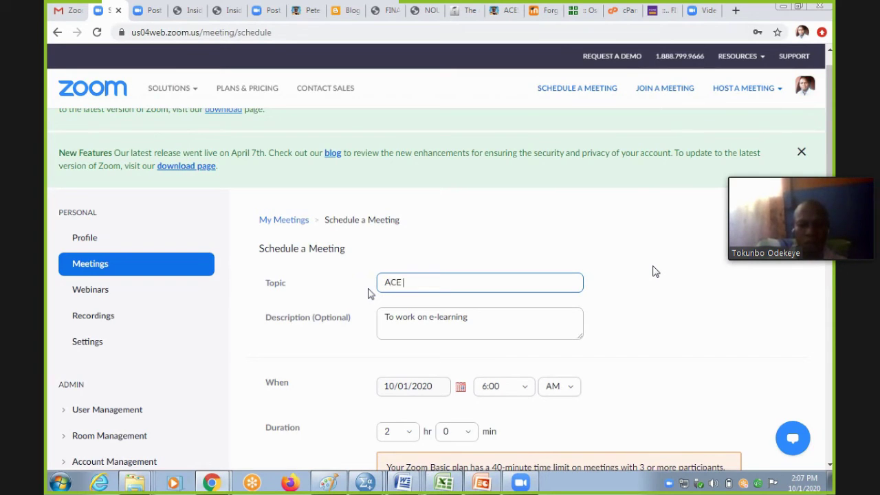
type(" 10")
key("BackSpace")
key("BackSpace")
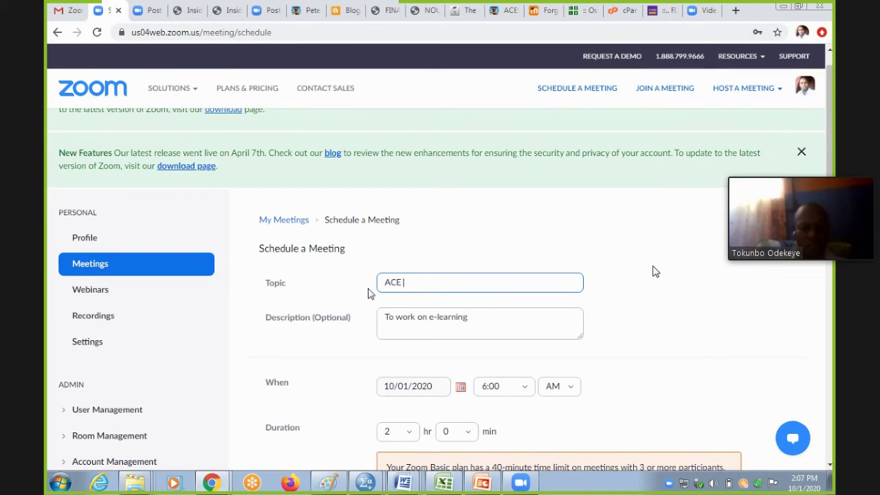
type("122")
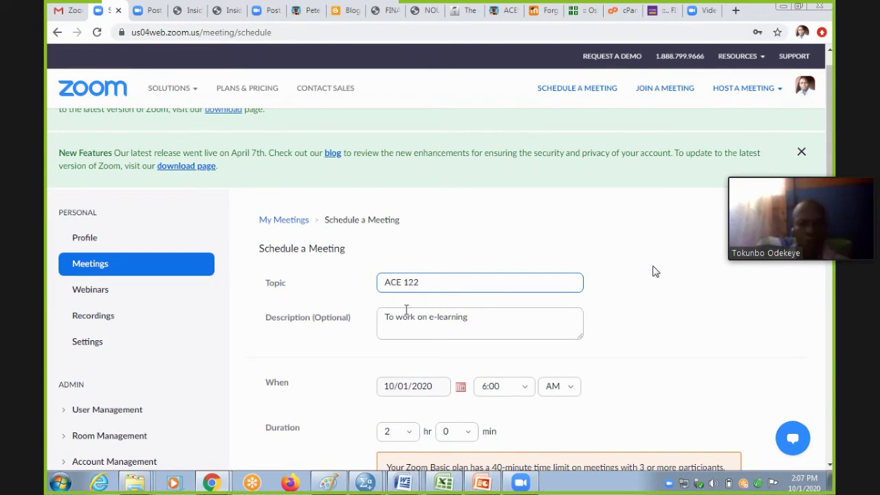
left_click(413, 323)
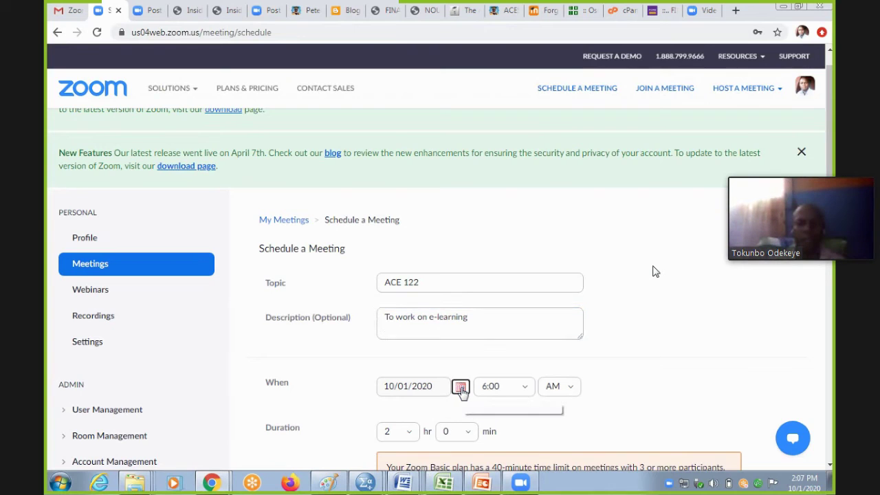
Step: Set the meeting's start time to 4:30 PM on 10/01/2020
left_click(461, 389)
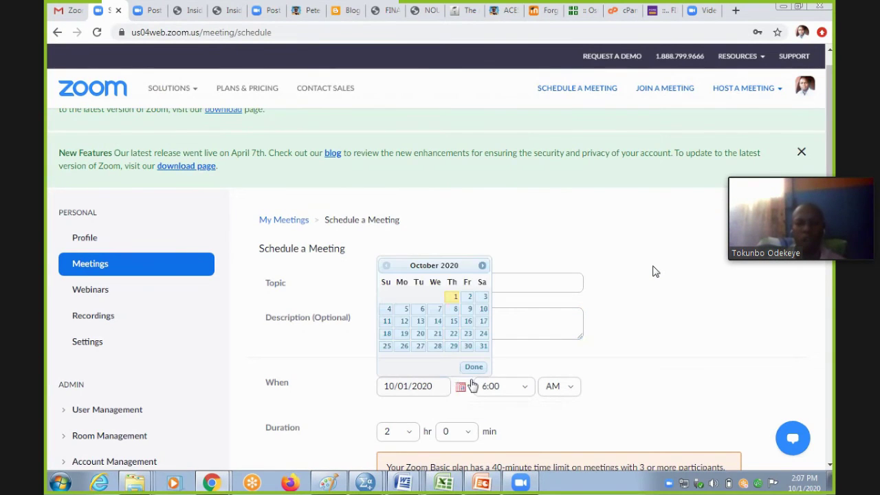
left_click(517, 367)
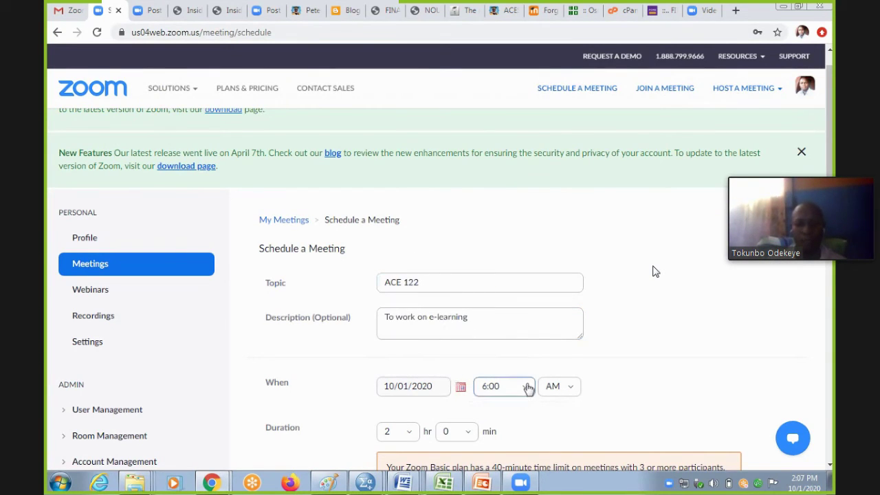
left_click(528, 389)
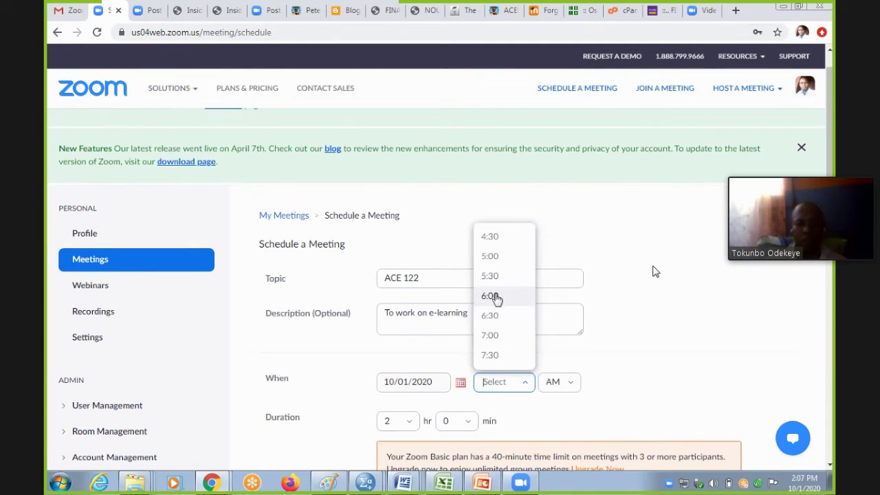
left_click(502, 241)
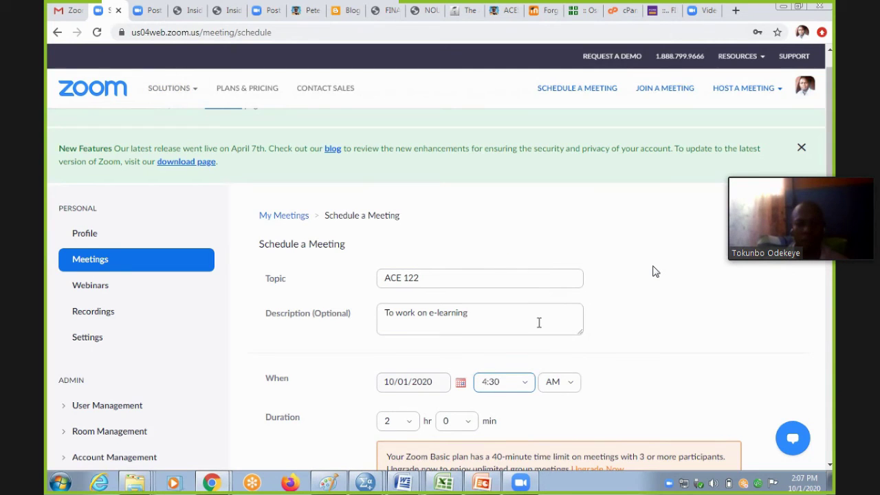
left_click(572, 383)
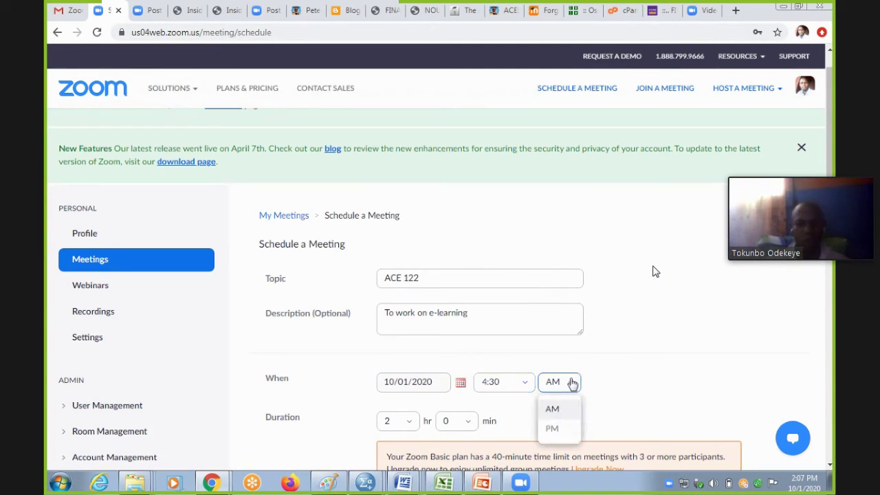
left_click(552, 429)
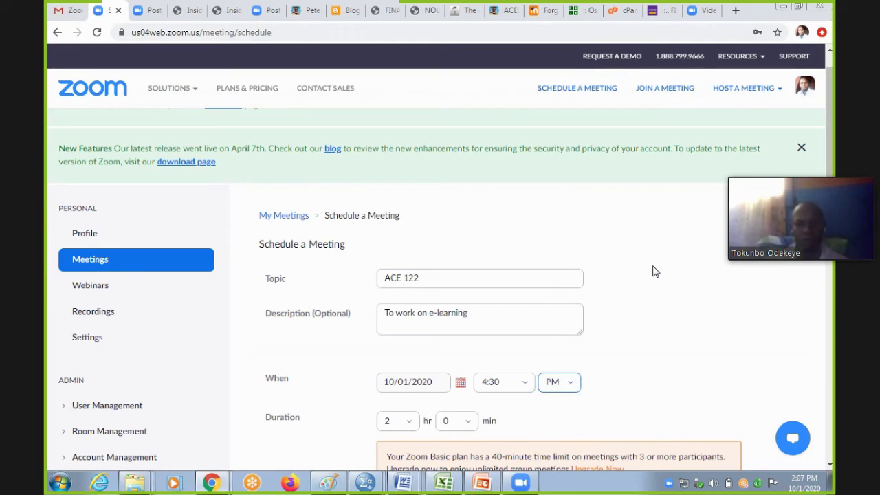
Step: Check the 2-hour duration setting and open the plan upgrade page from the Basic plan's 40-minute limit notice
scroll(655, 271, "down", 1)
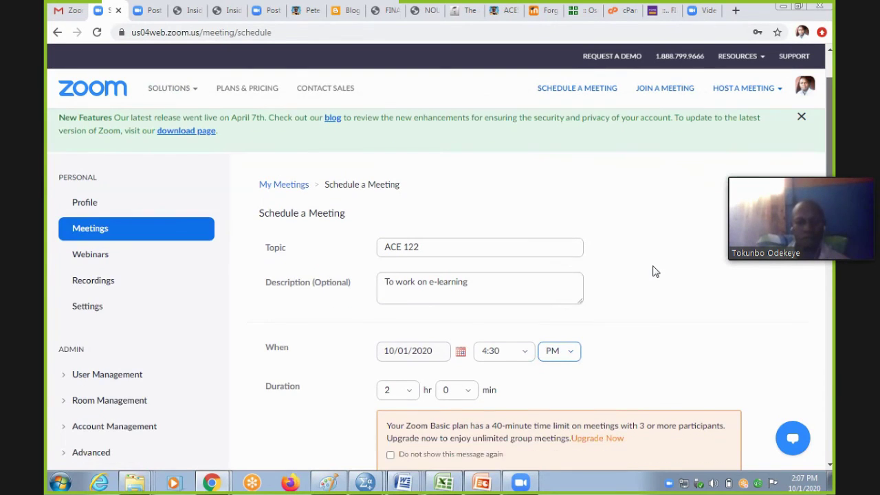
scroll(593, 271, "down", 2)
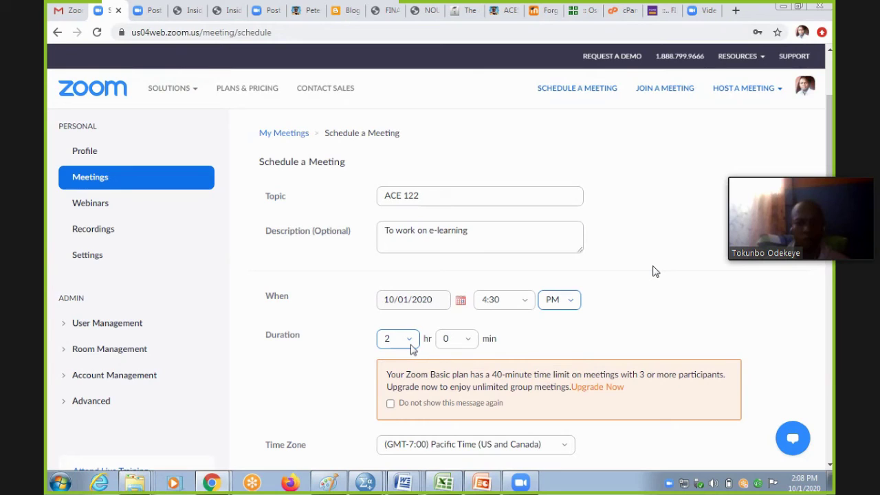
left_click(452, 369)
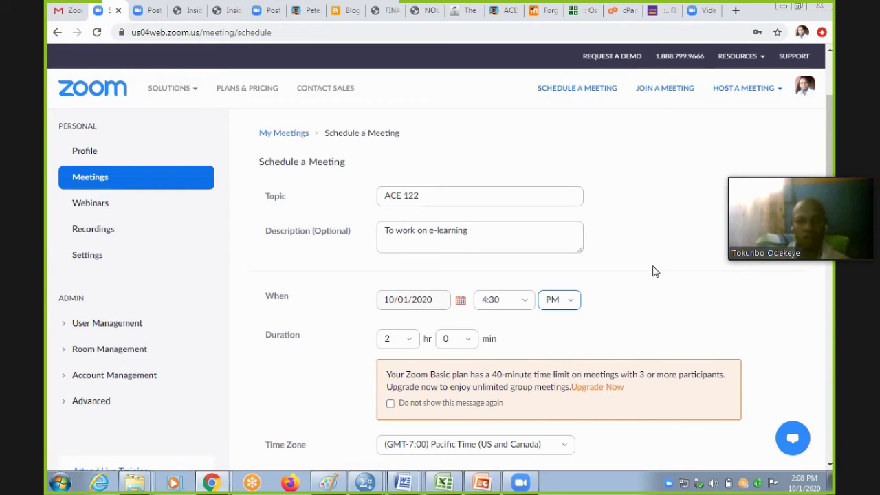
scroll(654, 271, "down", 1)
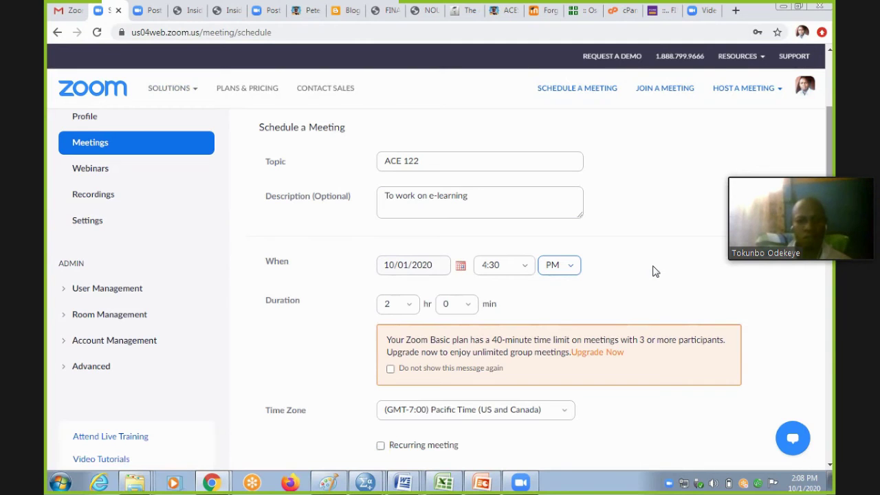
scroll(655, 271, "down", 1)
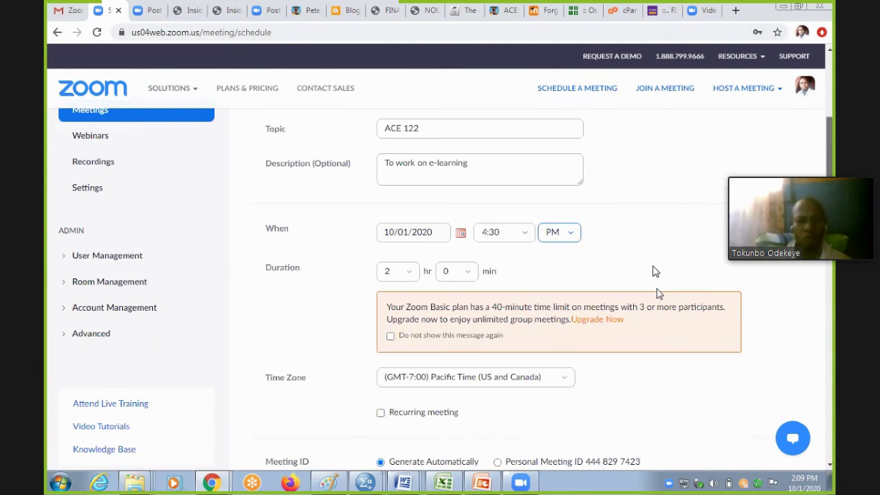
left_click(609, 320)
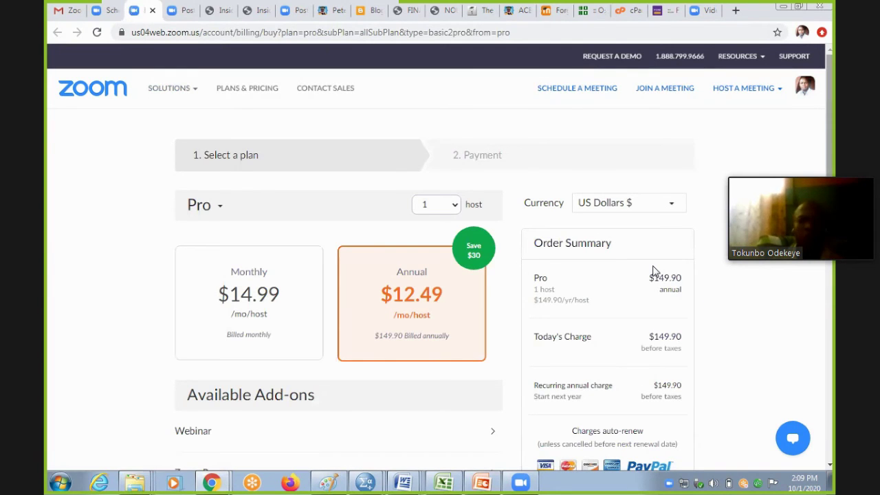
Step: Compare the Pro plan's monthly and annual billing options for one host, leaving monthly billing selected
scroll(653, 271, "down", 1)
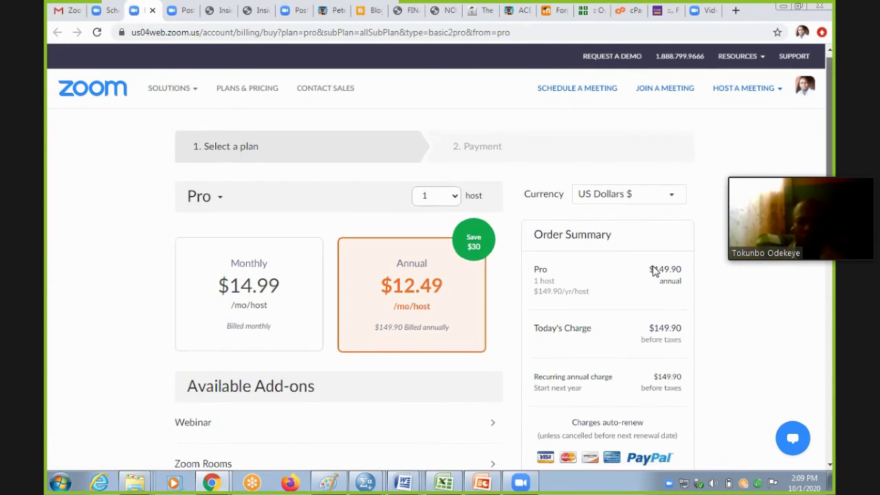
scroll(521, 255, "down", 1)
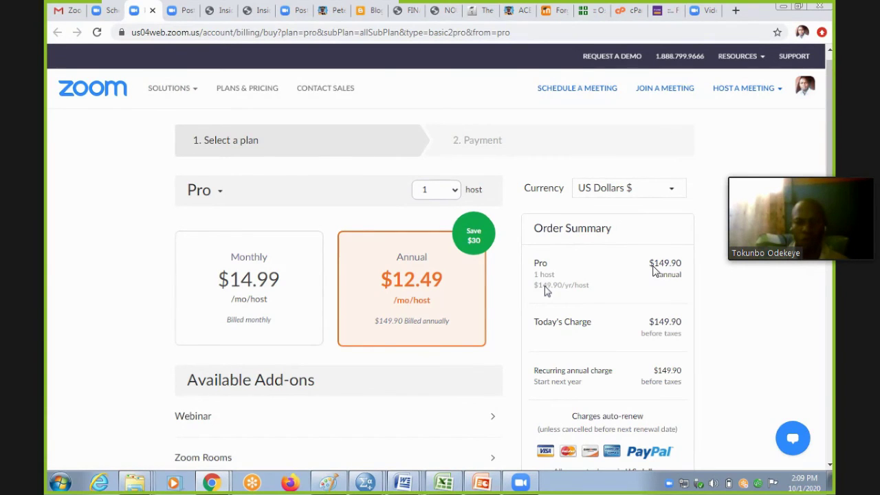
left_click(313, 324)
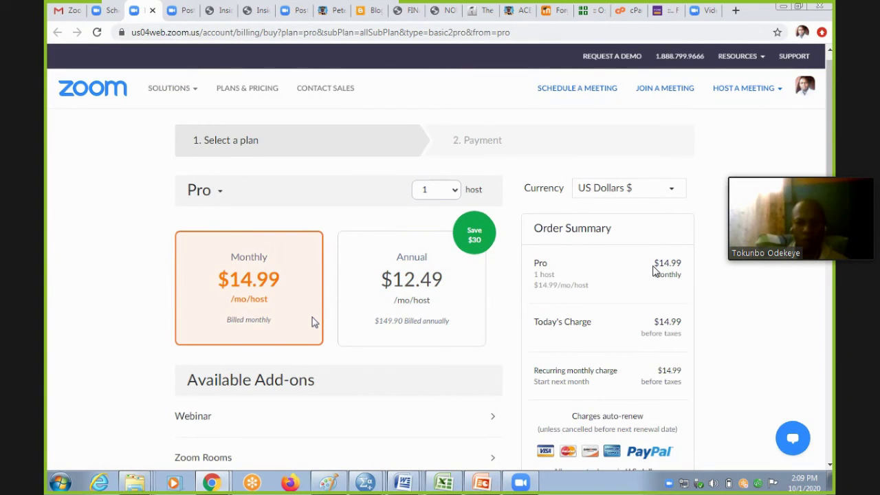
left_click(412, 311)
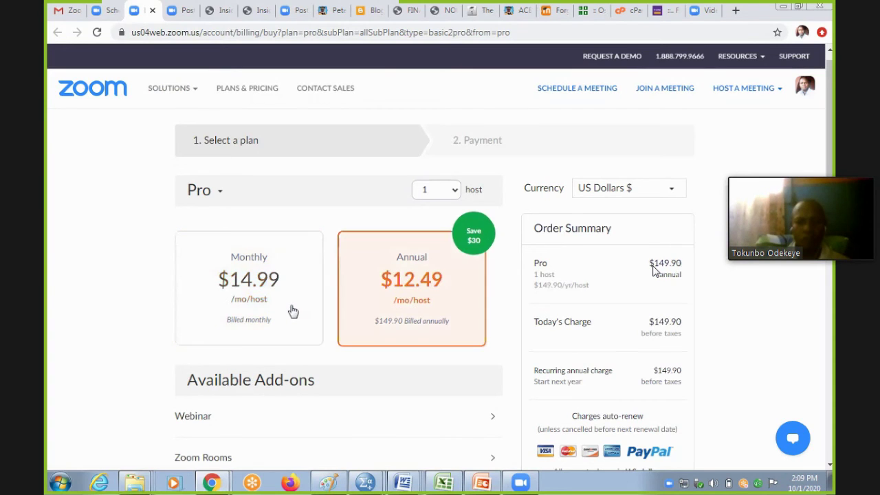
left_click(286, 310)
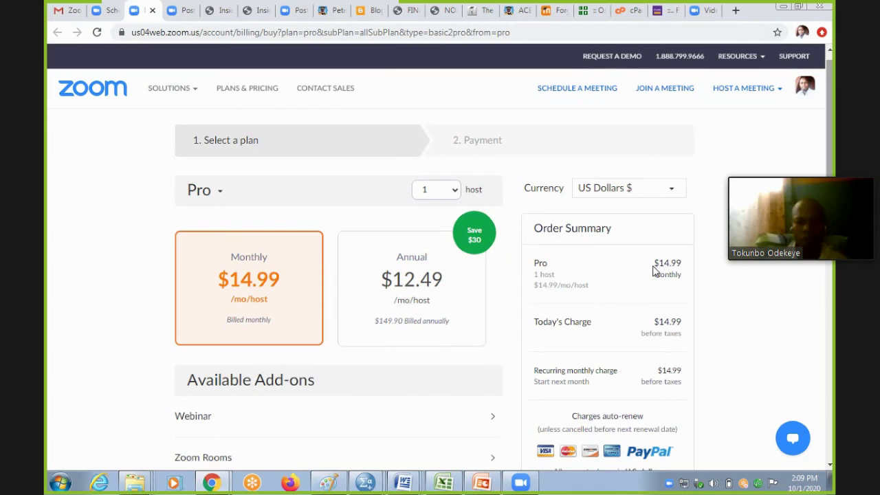
Step: Review the add-ons available for the Pro plan and expand the Webinar add-on
scroll(654, 271, "down", 1)
scroll(654, 271, "down", 2)
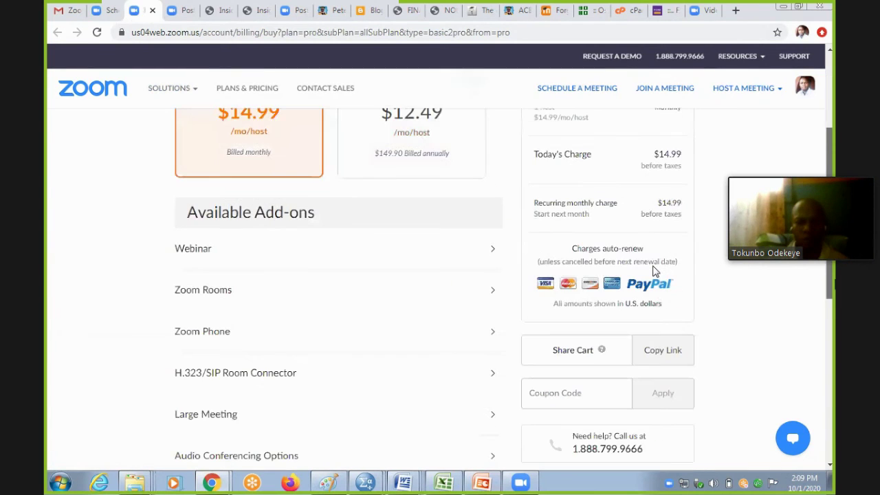
scroll(653, 271, "down", 2)
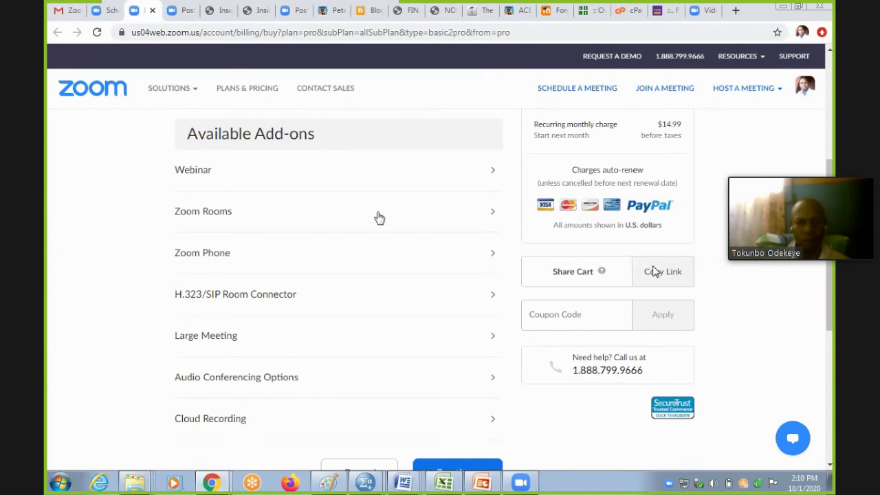
left_click(494, 175)
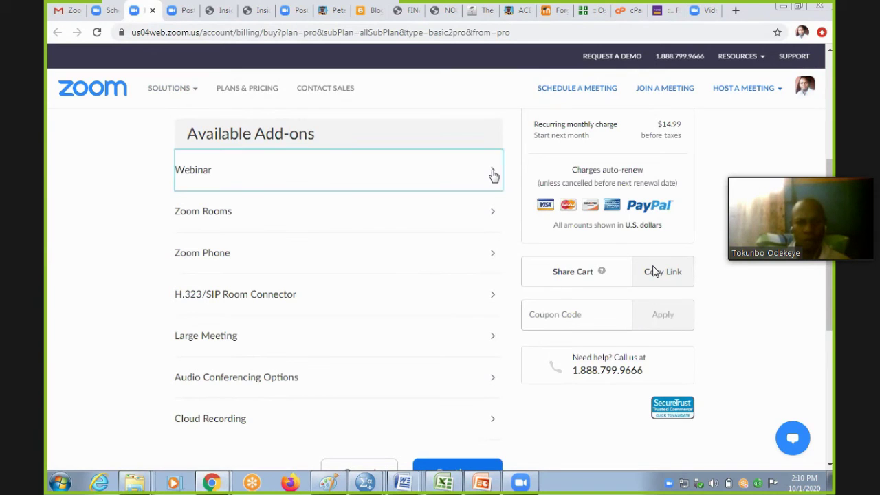